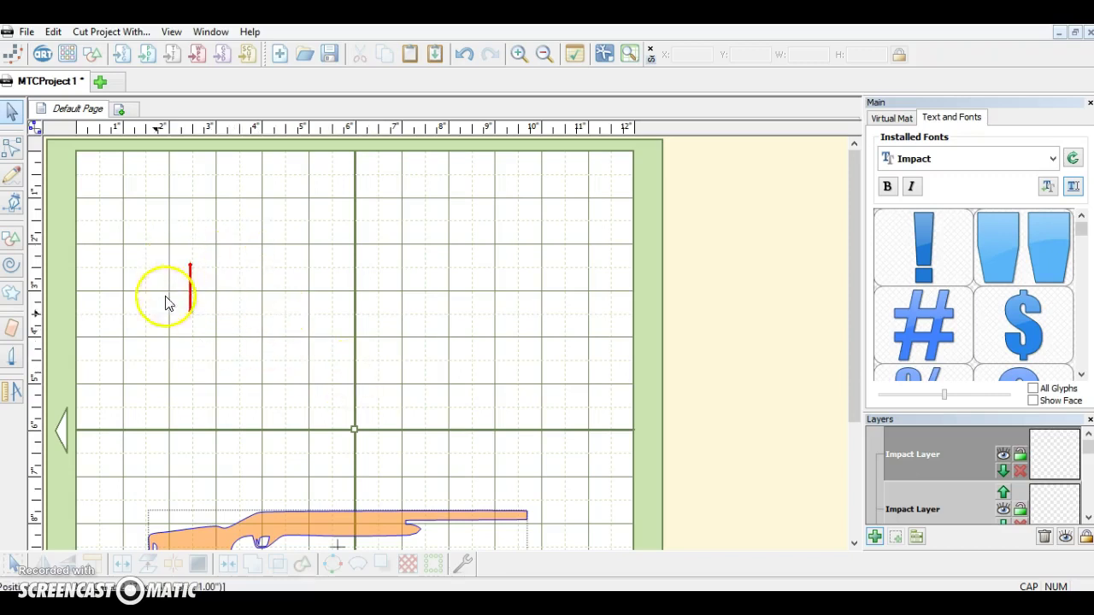
Add the word HUNTING to the mat as an Impact text group
{"action": "left_click", "coordinate": [946, 119]}
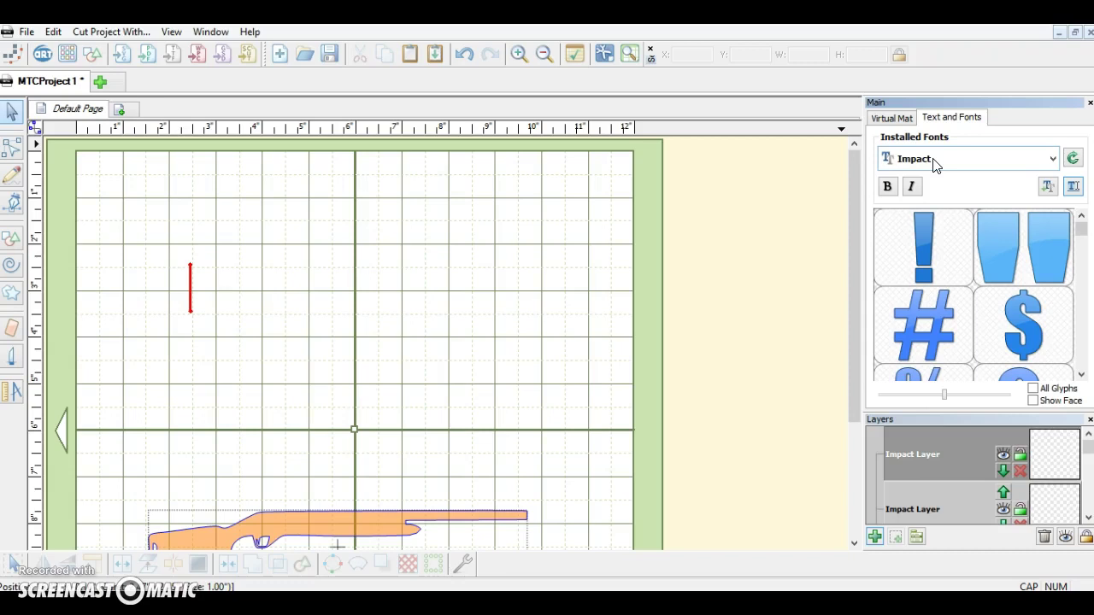
{"action": "left_click", "coordinate": [1073, 186]}
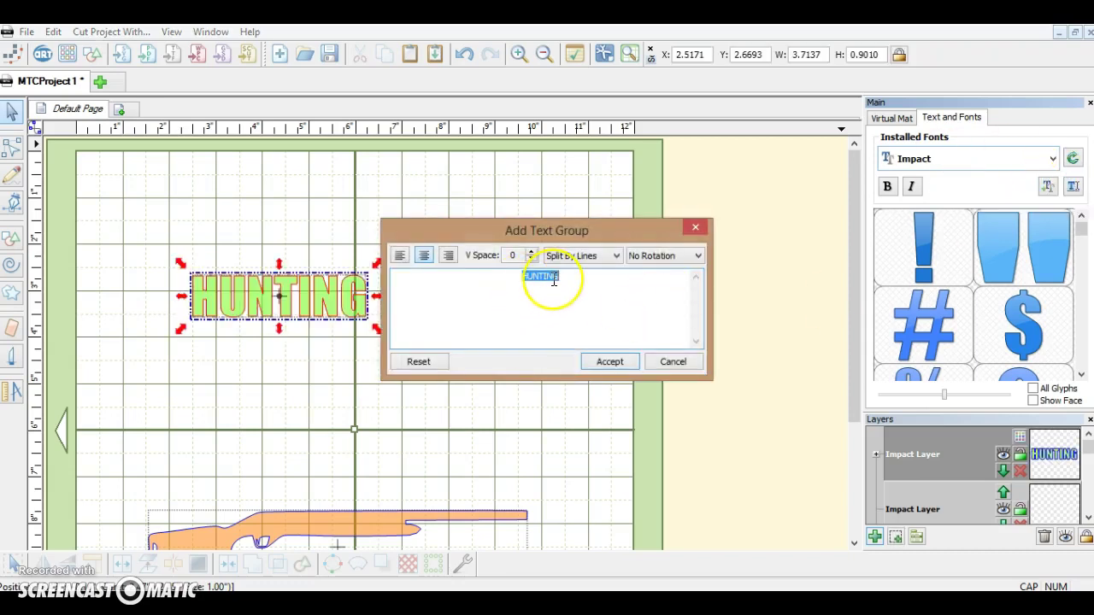
Accept the HUNTING text, move it toward the top left, and enlarge it to about double width
{"action": "left_click", "coordinate": [610, 361]}
{"action": "left_click_drag", "start_coordinate": [329, 314], "coordinate": [312, 242]}
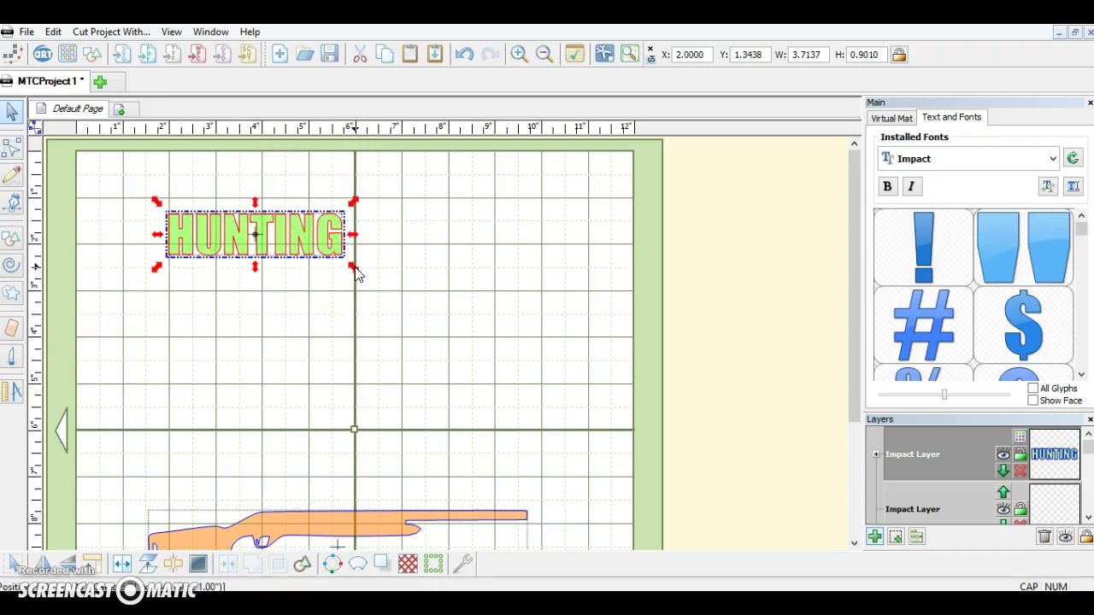
{"action": "left_click_drag", "start_coordinate": [357, 273], "coordinate": [559, 356]}
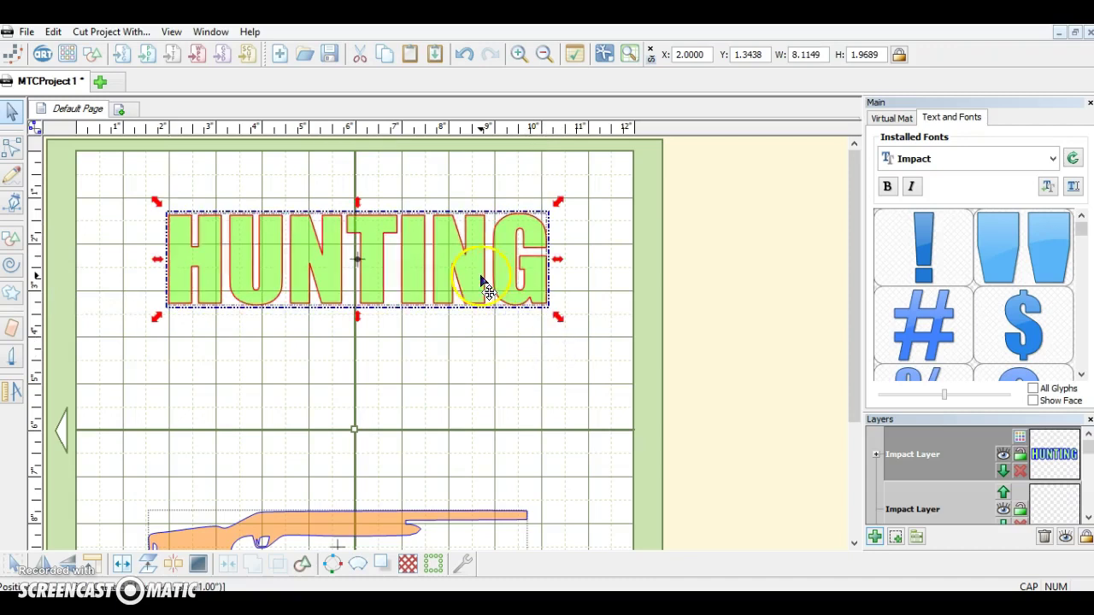
{"action": "left_click_drag", "start_coordinate": [484, 286], "coordinate": [456, 288]}
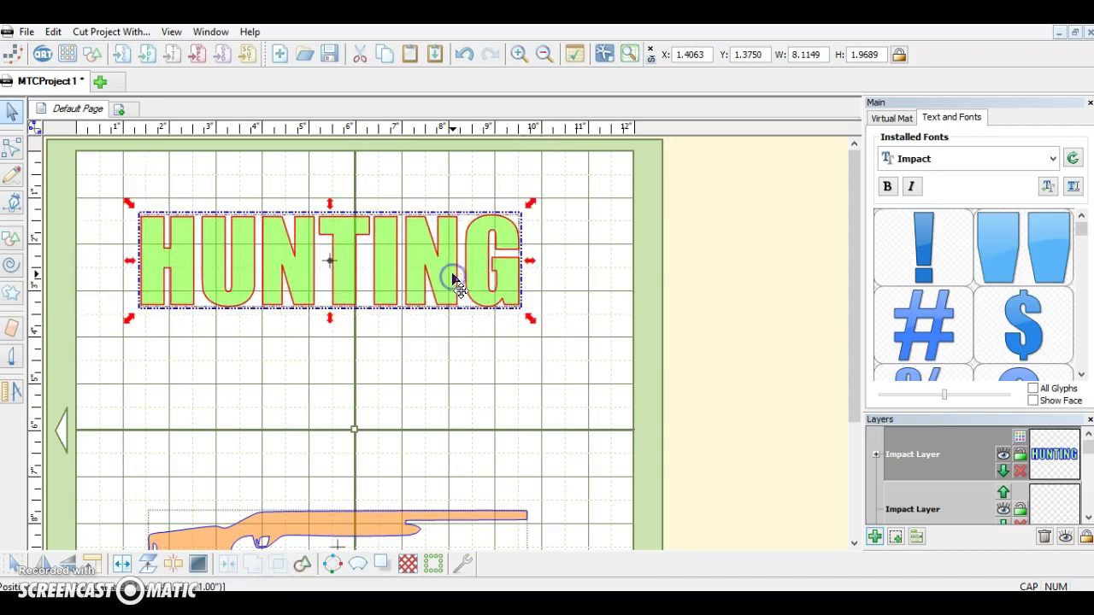
Lay the orange shotgun across HUNTING and stretch the text to about 9.10 × 1.97 inches
{"action": "left_click", "coordinate": [352, 529]}
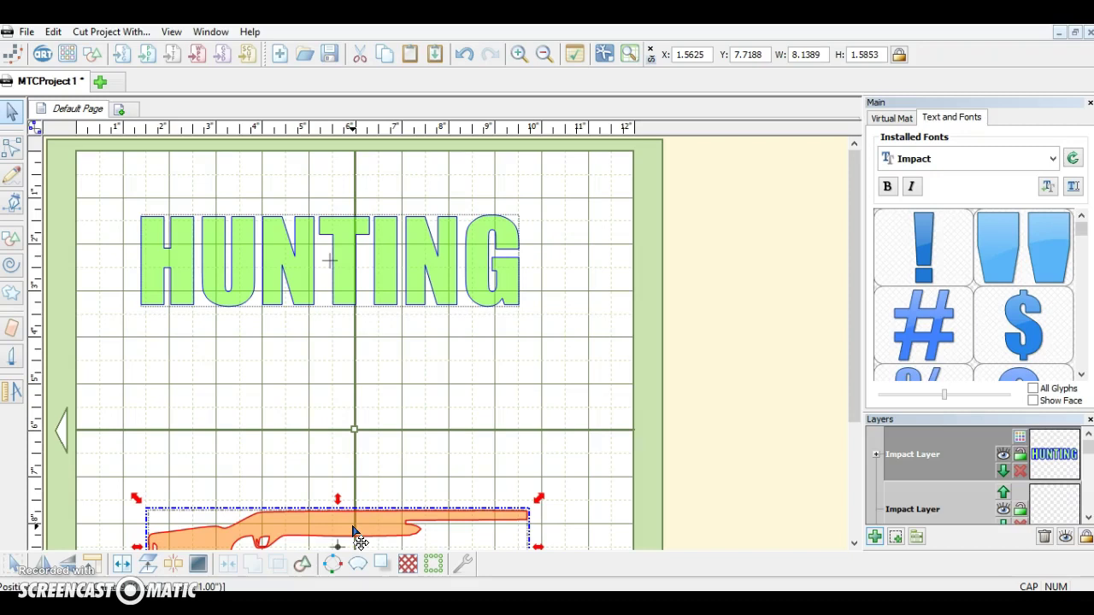
{"action": "left_click_drag", "start_coordinate": [353, 530], "coordinate": [378, 245]}
{"action": "left_click", "coordinate": [378, 244]}
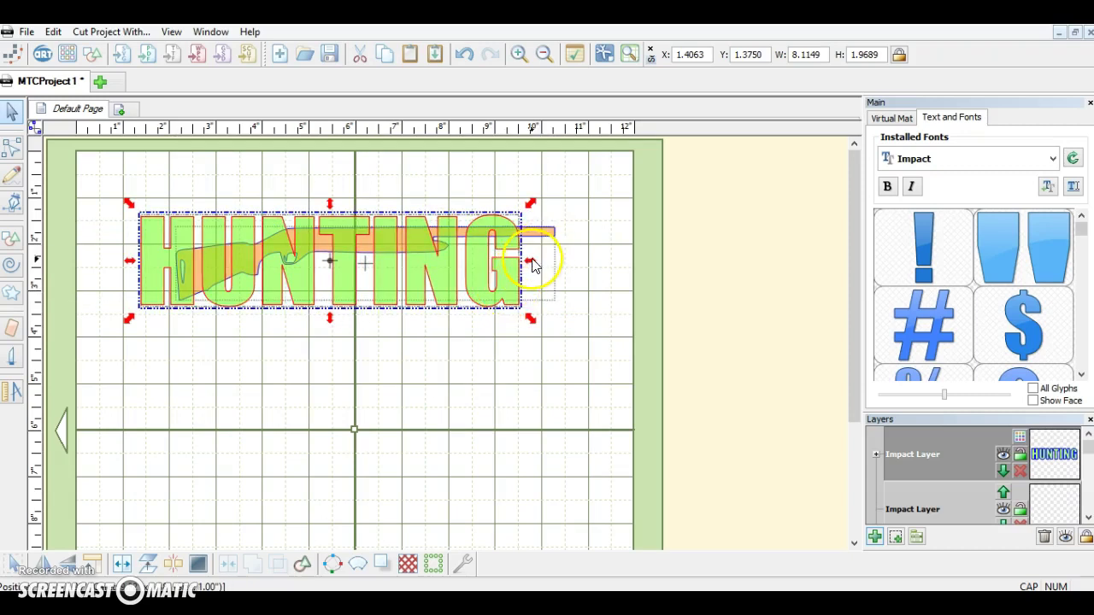
{"action": "left_click_drag", "start_coordinate": [532, 261], "coordinate": [580, 260]}
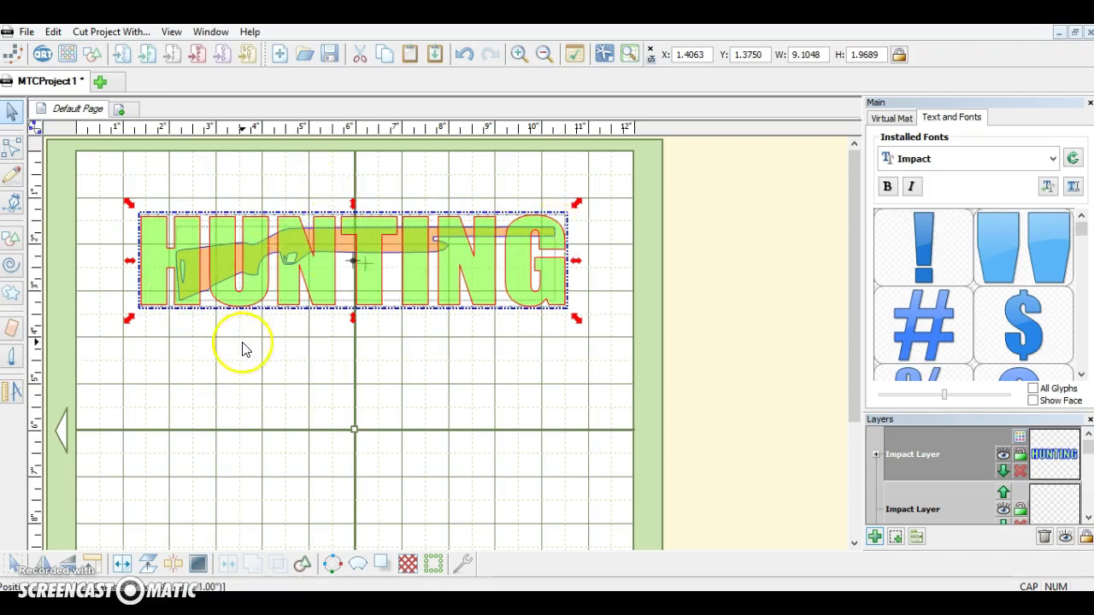
Paste a copy of HUNTING with the shotgun at lower right, then reselect the upper pair
{"action": "left_click", "coordinate": [190, 356]}
{"action": "left_click_drag", "start_coordinate": [107, 340], "coordinate": [667, 203]}
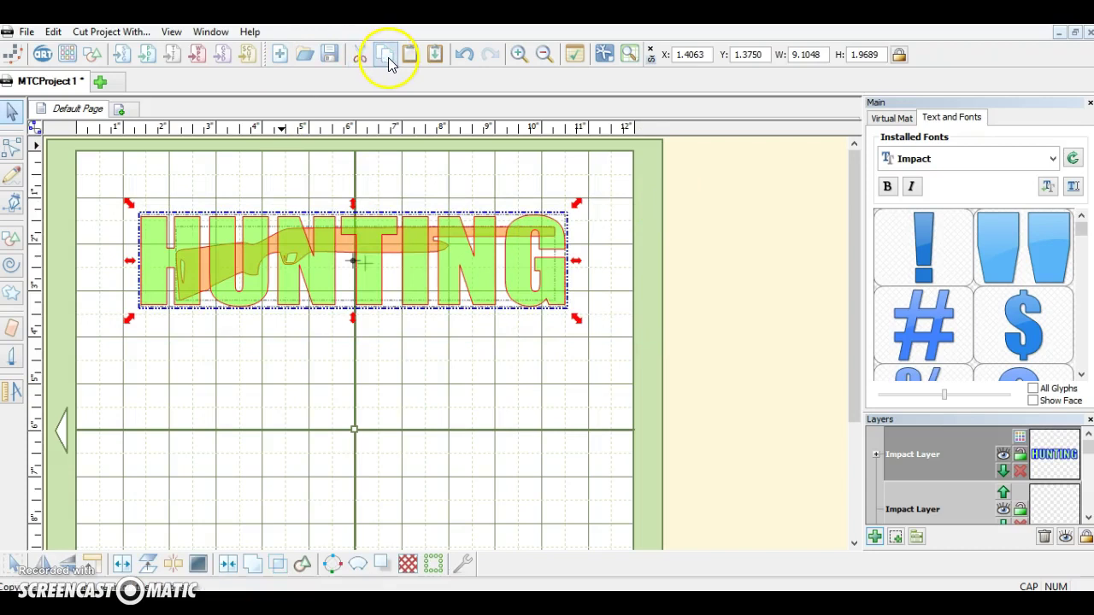
{"action": "left_click", "coordinate": [435, 53]}
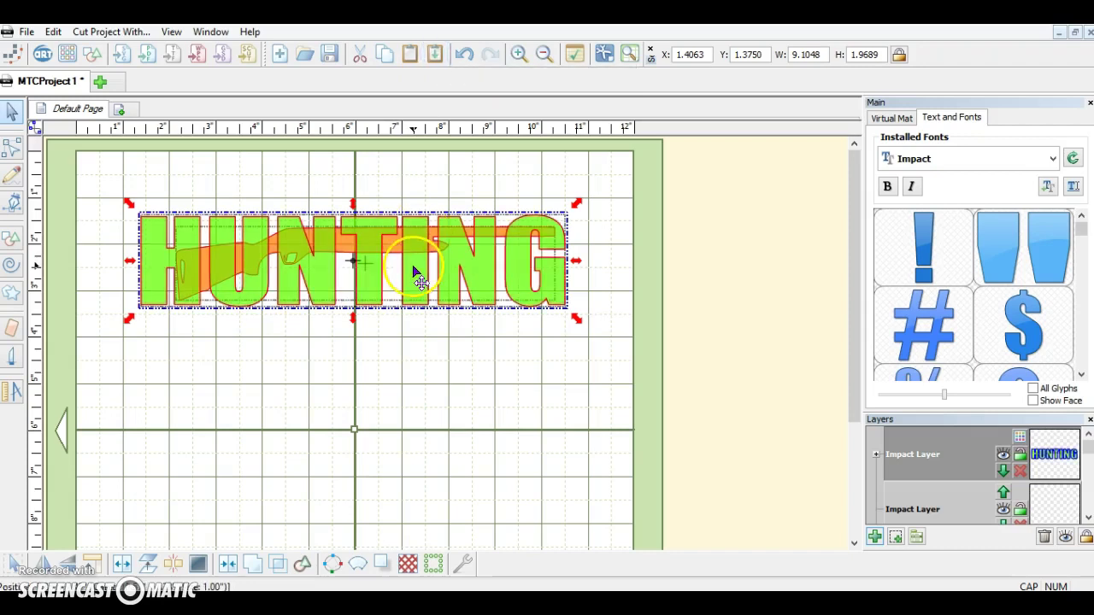
{"action": "left_click_drag", "start_coordinate": [415, 274], "coordinate": [659, 507]}
{"action": "left_click", "coordinate": [496, 408]}
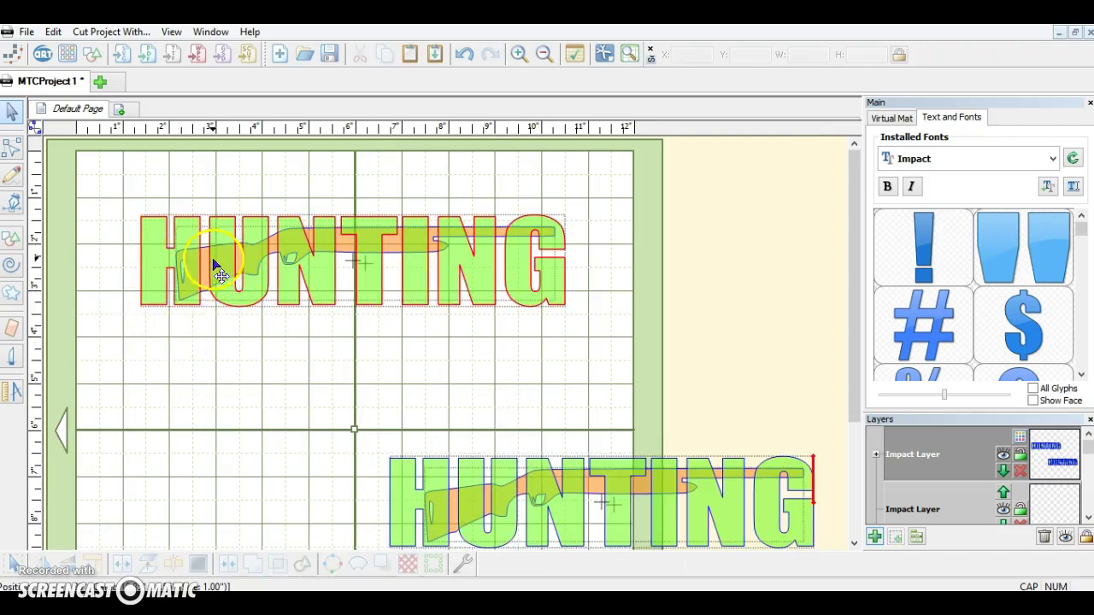
{"action": "left_click_drag", "start_coordinate": [117, 342], "coordinate": [643, 183]}
Subtract the shotgun from the upper HUNTING letters with an A-B Difference boolean join
{"action": "right_click", "coordinate": [422, 241]}
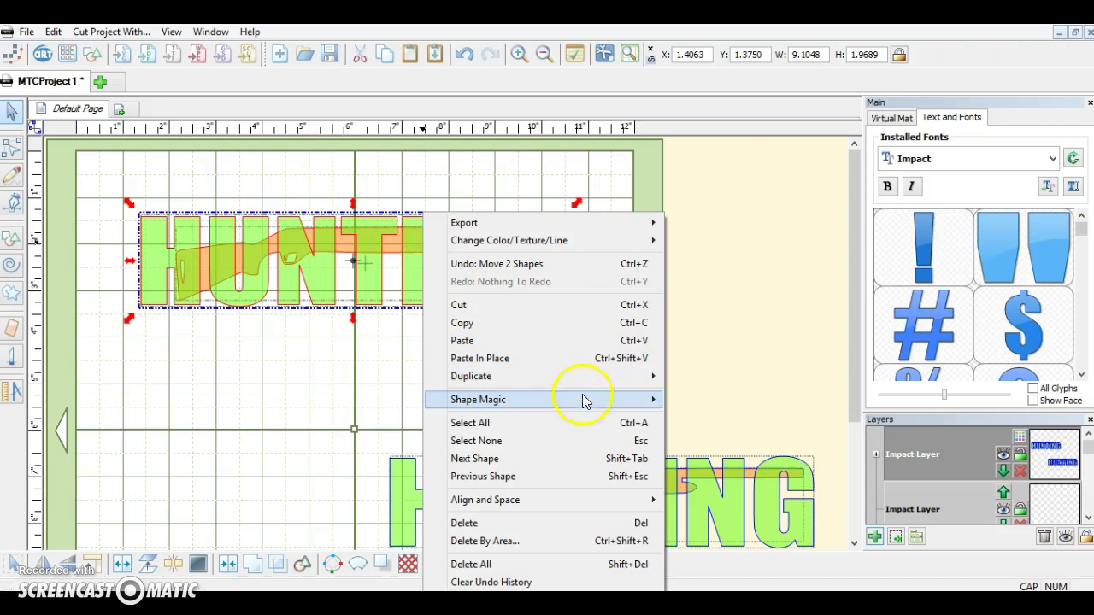
{"action": "mouse_move", "coordinate": [591, 406]}
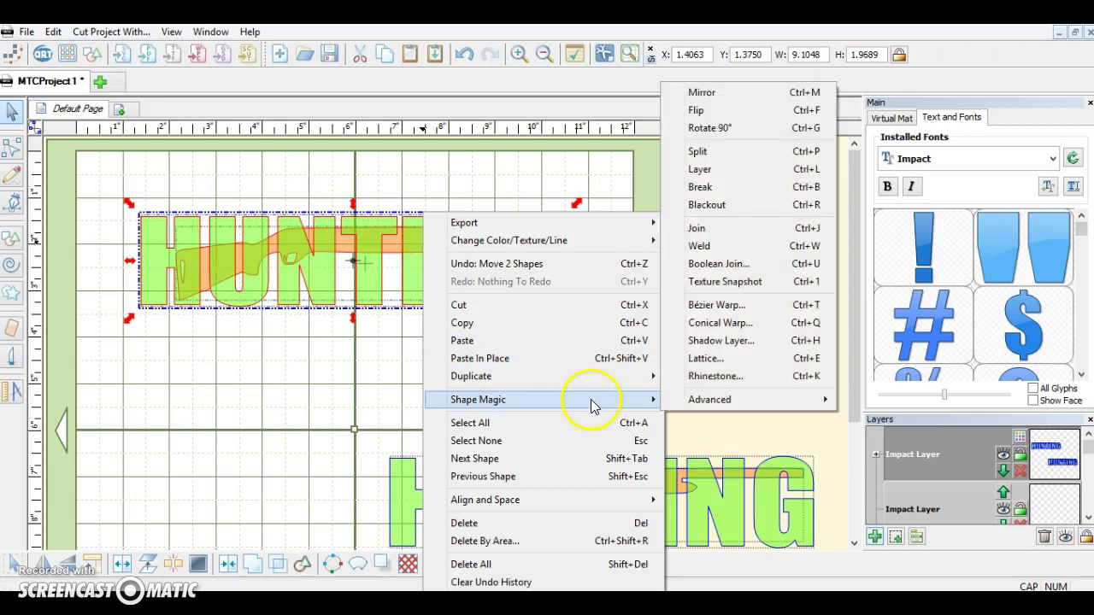
{"action": "left_click", "coordinate": [717, 264]}
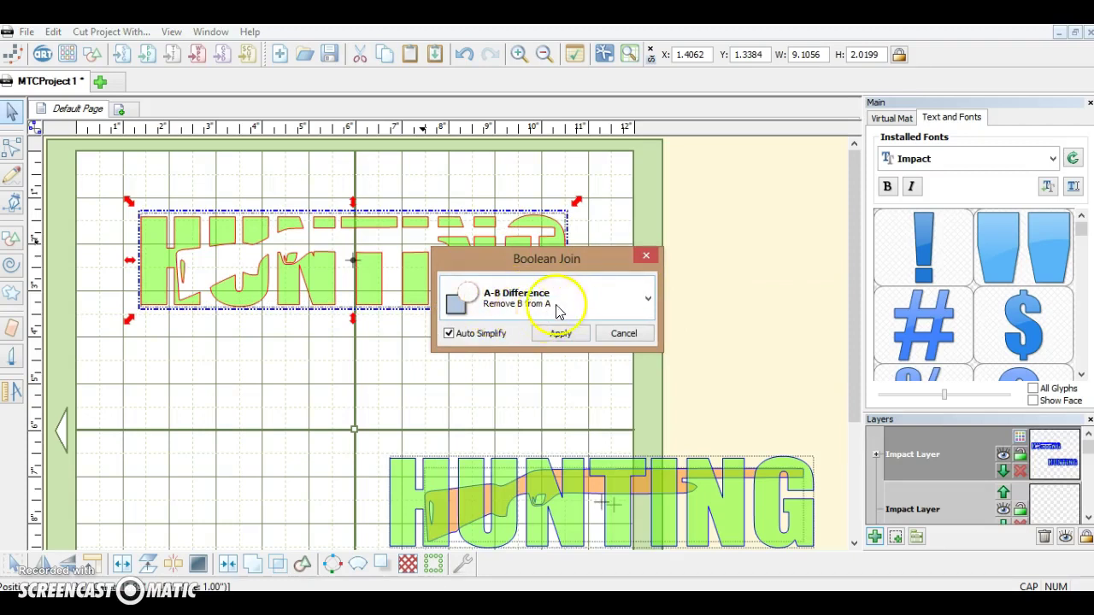
{"action": "left_click", "coordinate": [572, 335]}
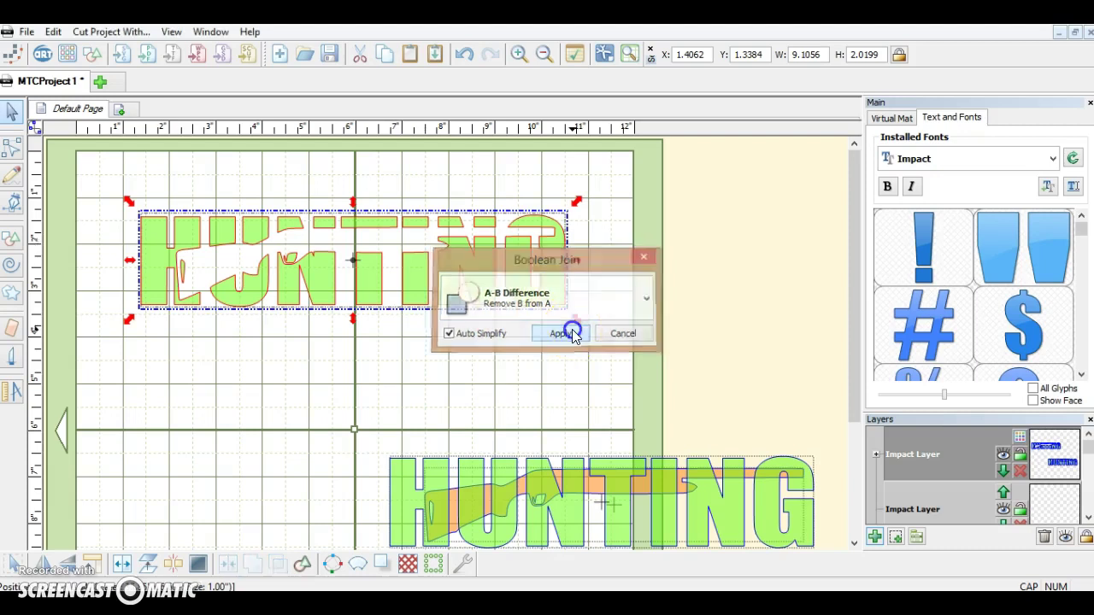
{"action": "left_click", "coordinate": [404, 401]}
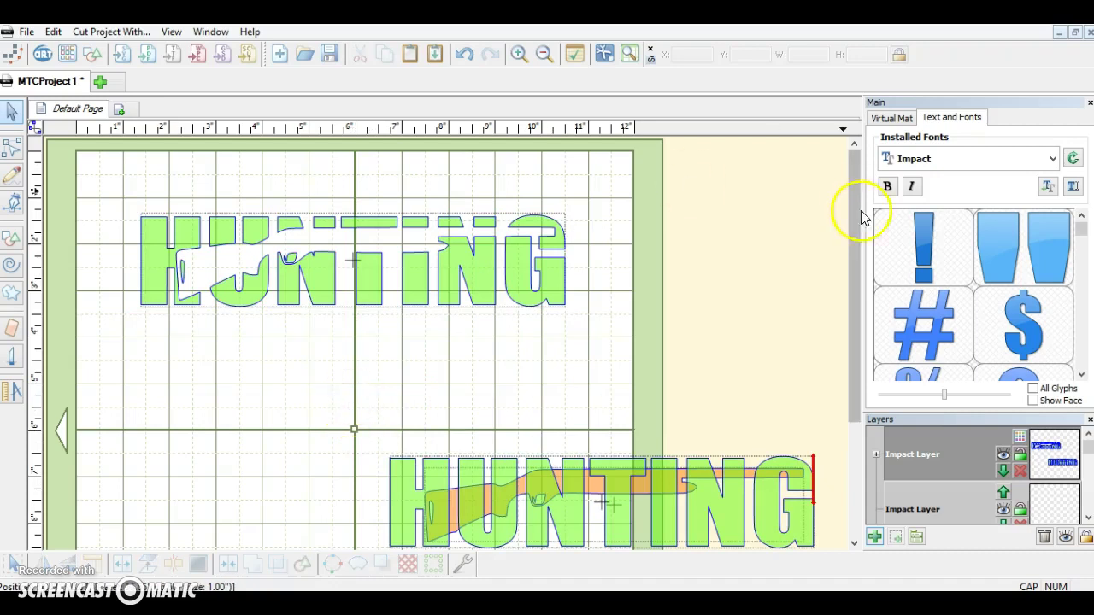
Select the lower HUNTING-and-shotgun copy and bring up its Boolean Join options
{"action": "left_click_drag", "start_coordinate": [854, 230], "coordinate": [852, 252]}
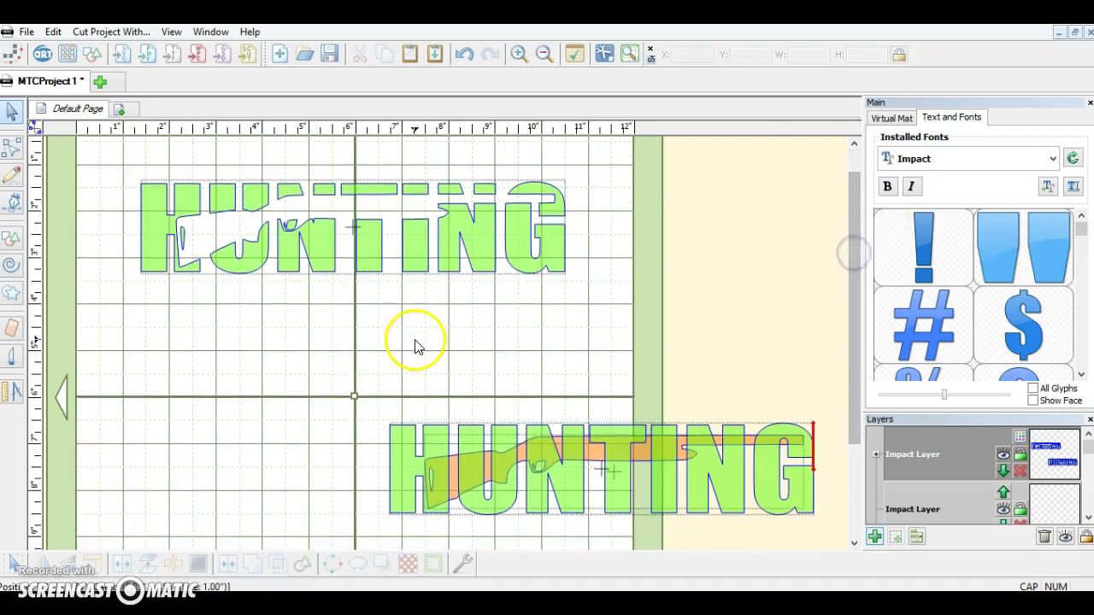
{"action": "left_click_drag", "start_coordinate": [358, 382], "coordinate": [848, 547]}
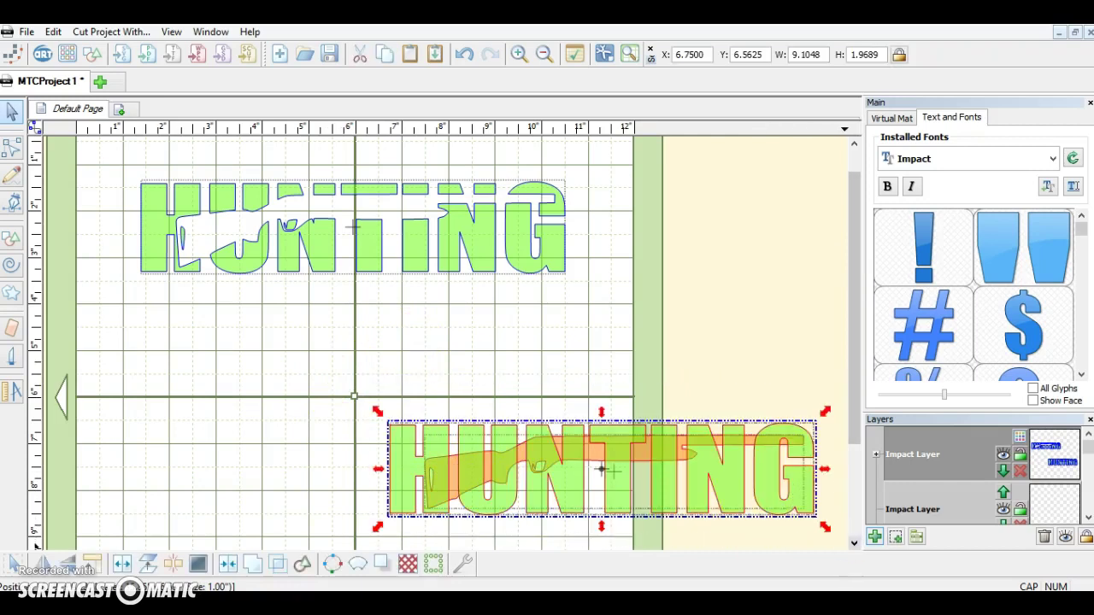
{"action": "left_click", "coordinate": [642, 457]}
{"action": "right_click", "coordinate": [640, 451]}
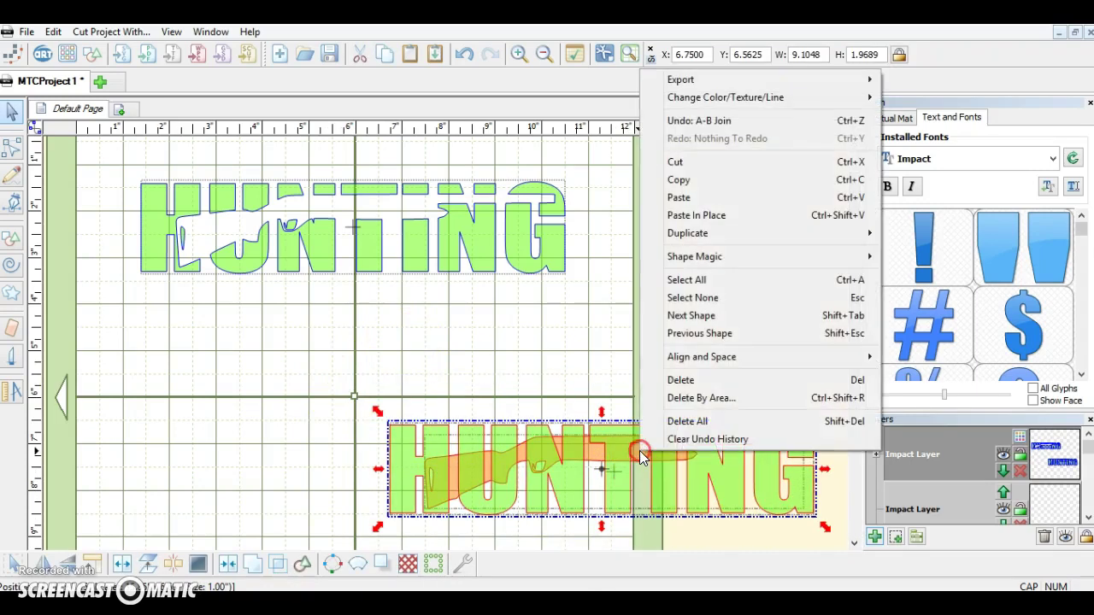
{"action": "mouse_move", "coordinate": [741, 260]}
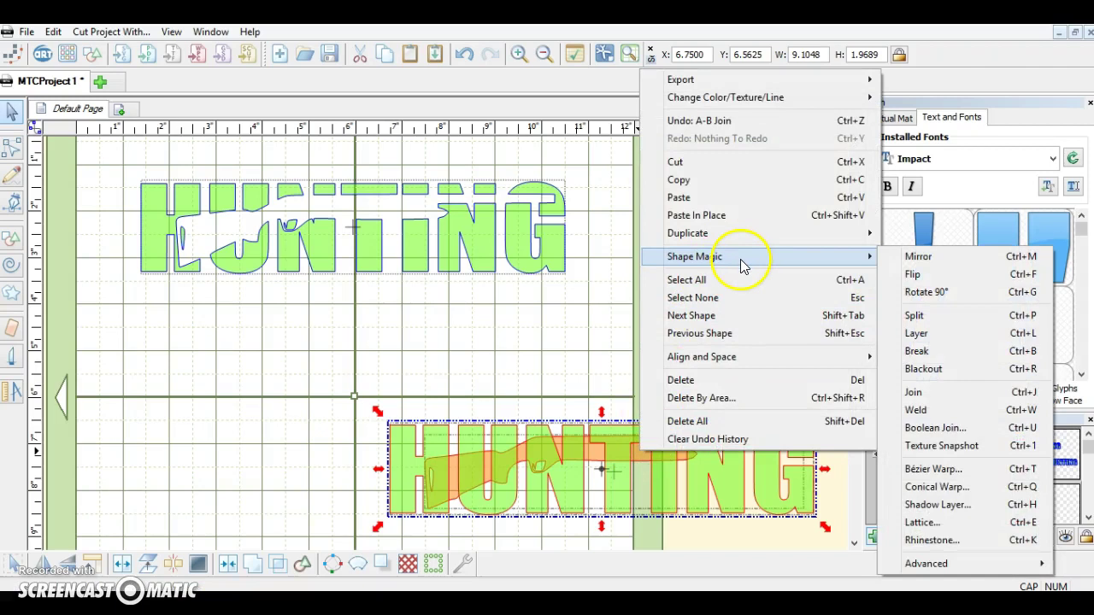
{"action": "left_click", "coordinate": [928, 429]}
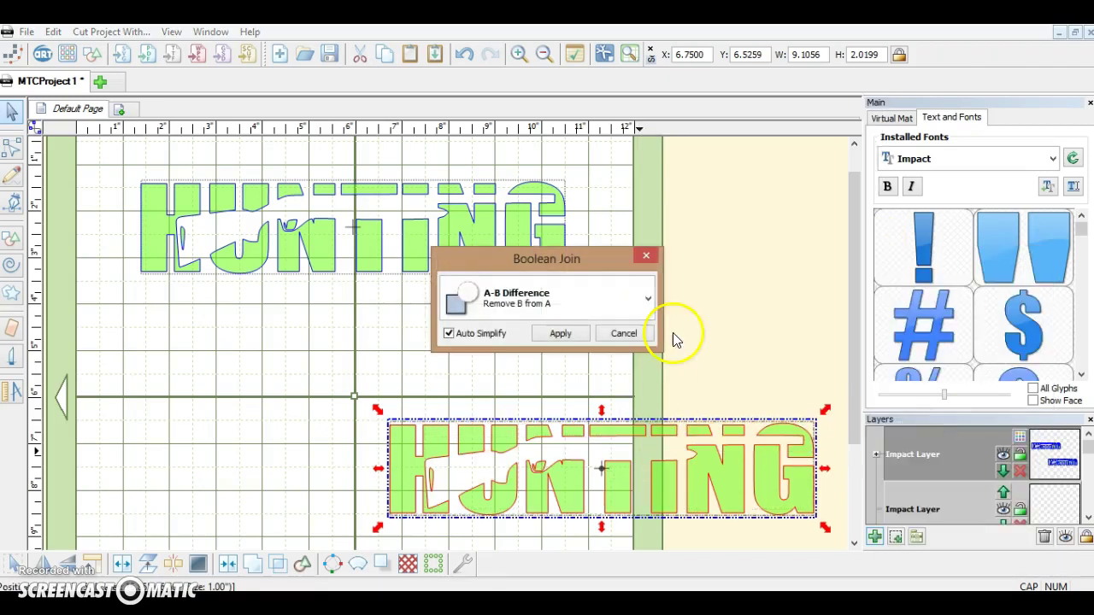
Intersect the copy with the shotgun and move the resulting pieces up below HUNTING
{"action": "left_click", "coordinate": [550, 301]}
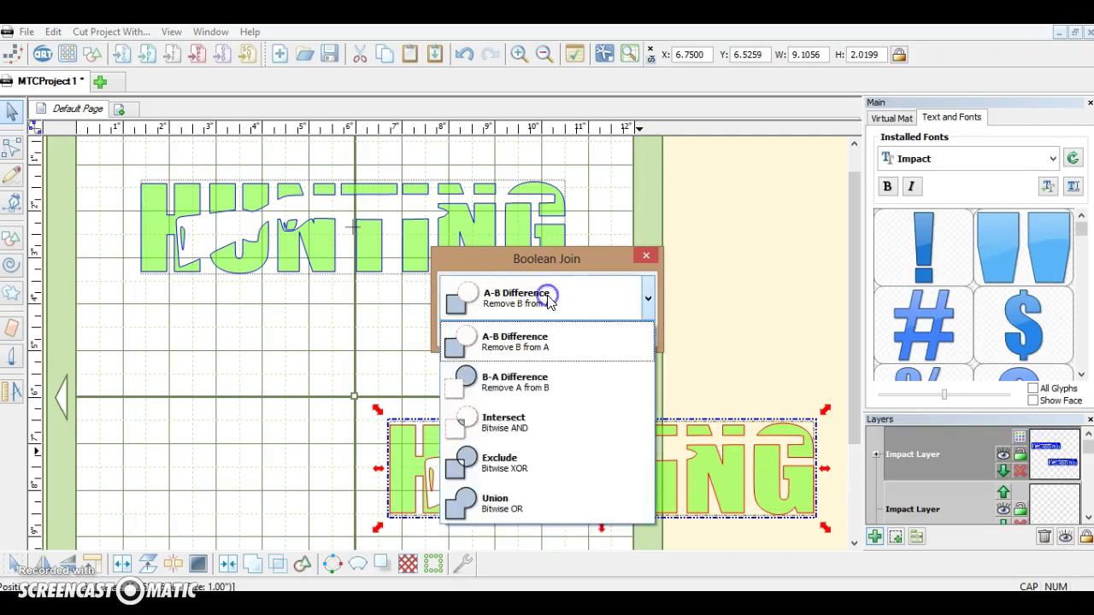
{"action": "left_click_drag", "start_coordinate": [550, 301], "coordinate": [519, 425]}
{"action": "left_click", "coordinate": [520, 426]}
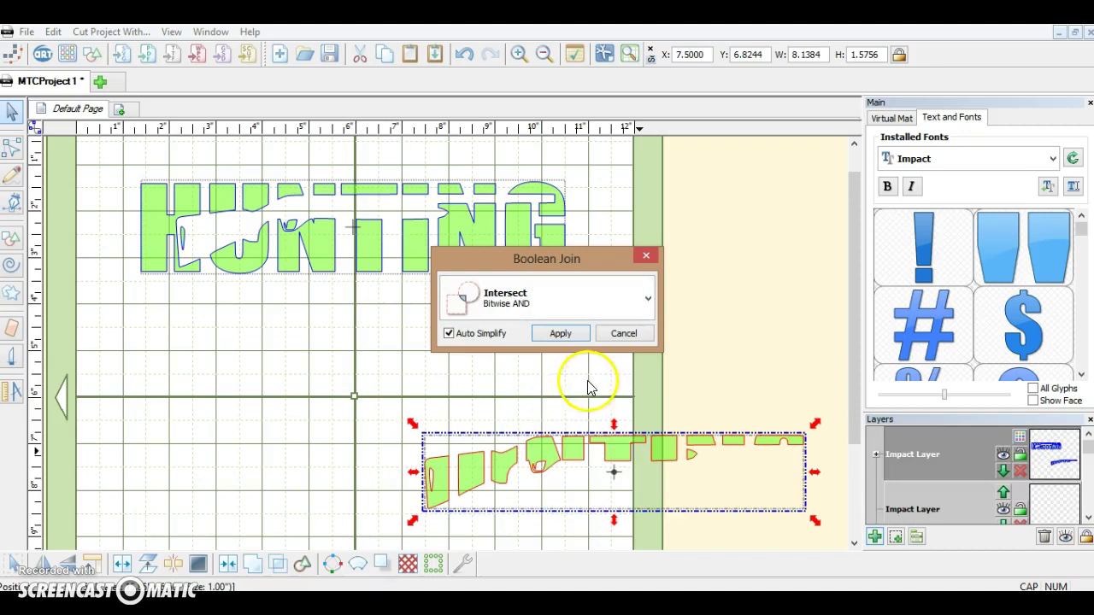
{"action": "left_click", "coordinate": [568, 335]}
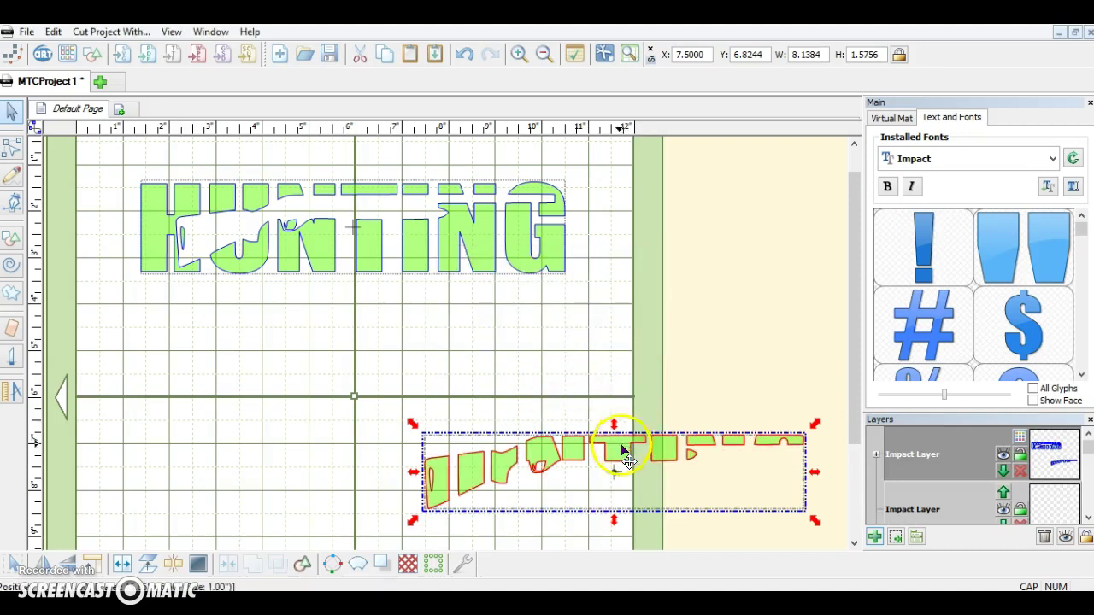
{"action": "left_click_drag", "start_coordinate": [628, 447], "coordinate": [359, 320]}
{"action": "left_click", "coordinate": [323, 247]}
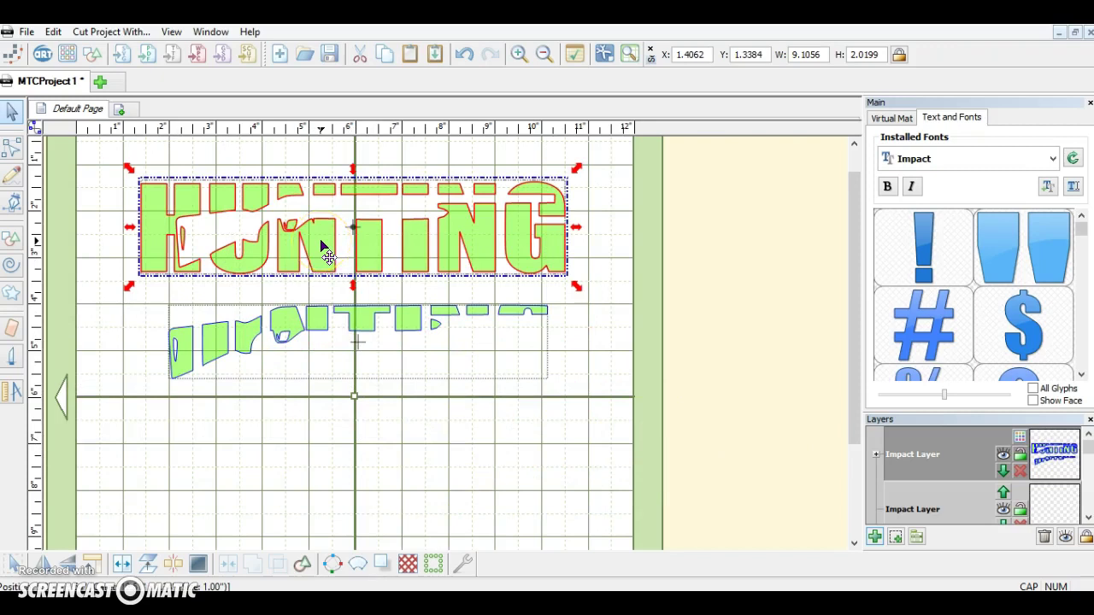
Color the HUNTING lettering dark brown
{"action": "right_click", "coordinate": [323, 247]}
{"action": "mouse_move", "coordinate": [453, 243]}
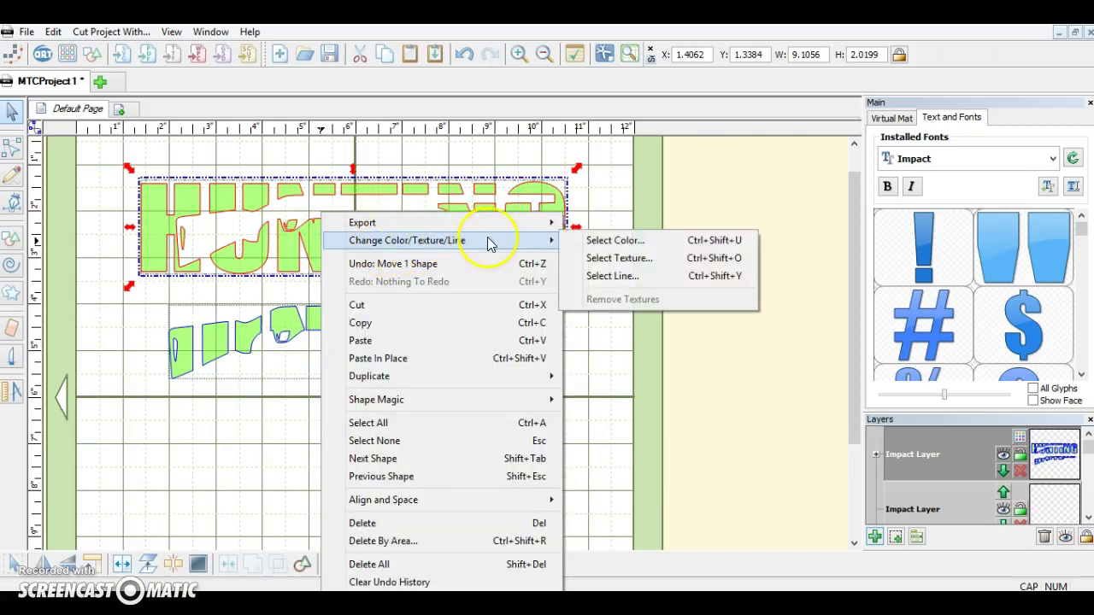
{"action": "left_click", "coordinate": [597, 240]}
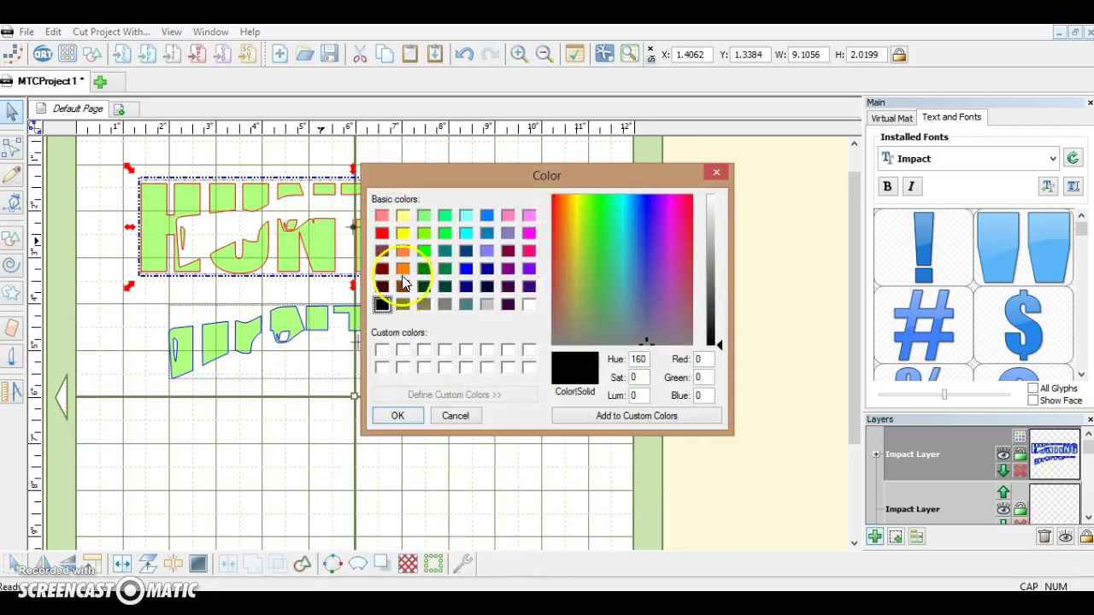
{"action": "left_click", "coordinate": [403, 286]}
{"action": "left_click", "coordinate": [396, 416]}
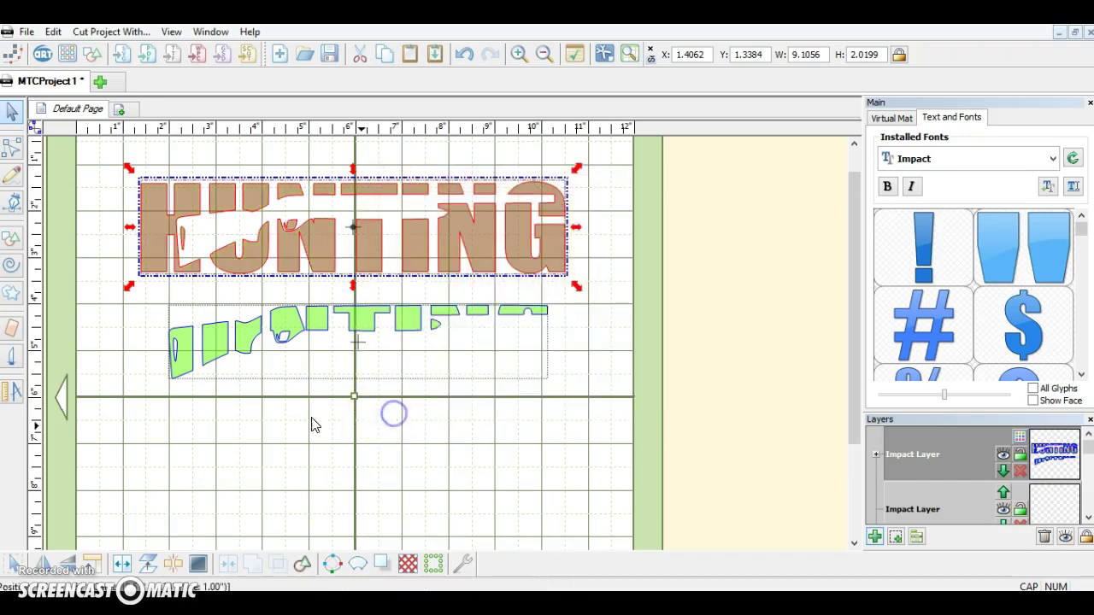
Color the gun-shaped intersection pieces orange
{"action": "left_click", "coordinate": [290, 327]}
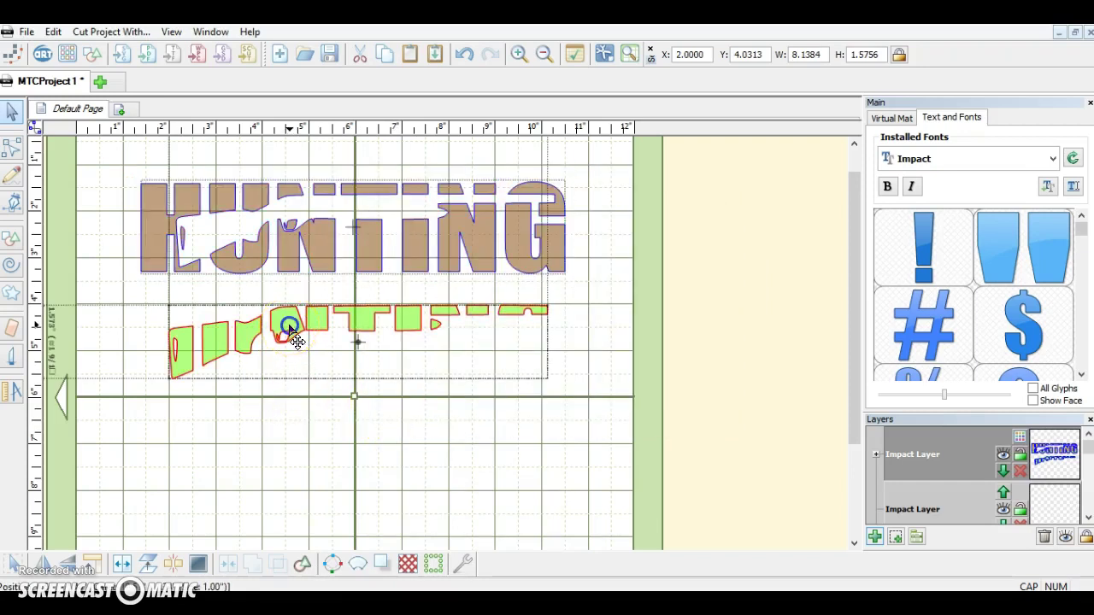
{"action": "right_click", "coordinate": [290, 332]}
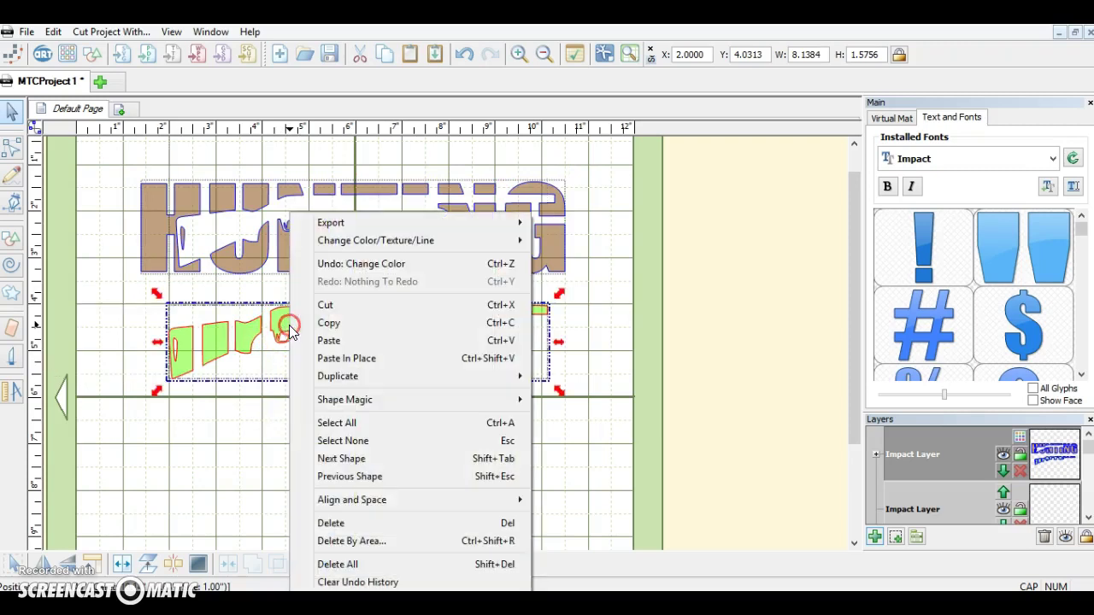
{"action": "mouse_move", "coordinate": [489, 247]}
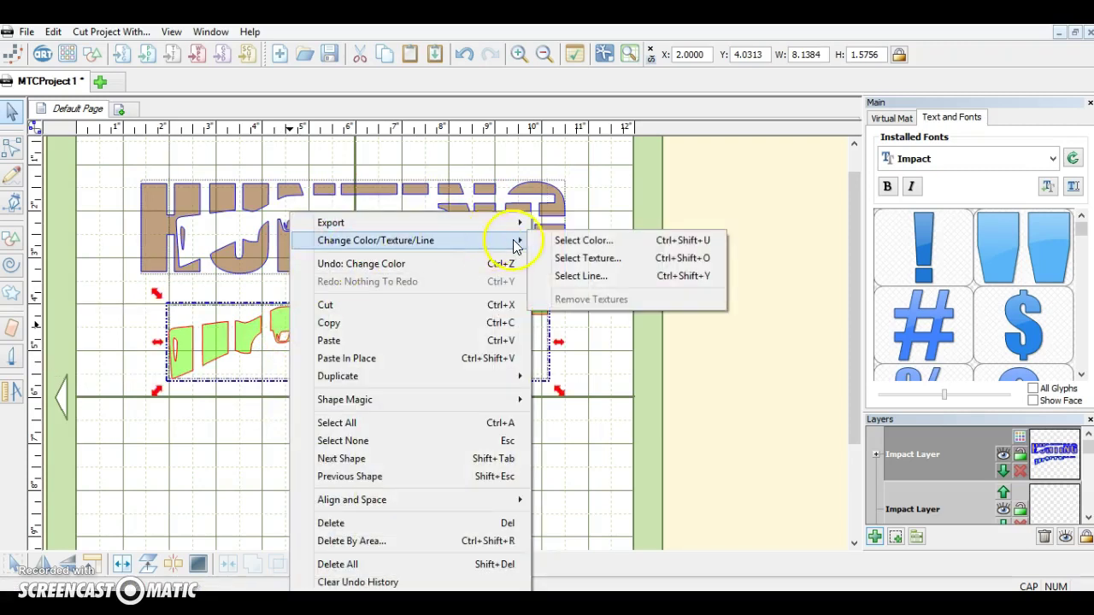
{"action": "left_click", "coordinate": [556, 240]}
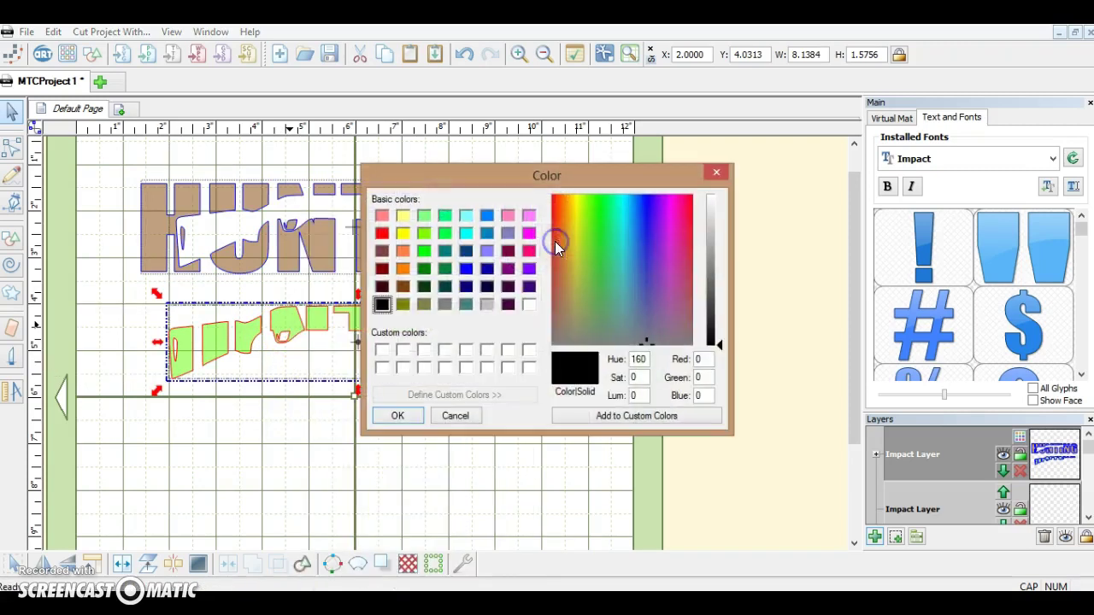
{"action": "left_click", "coordinate": [403, 269]}
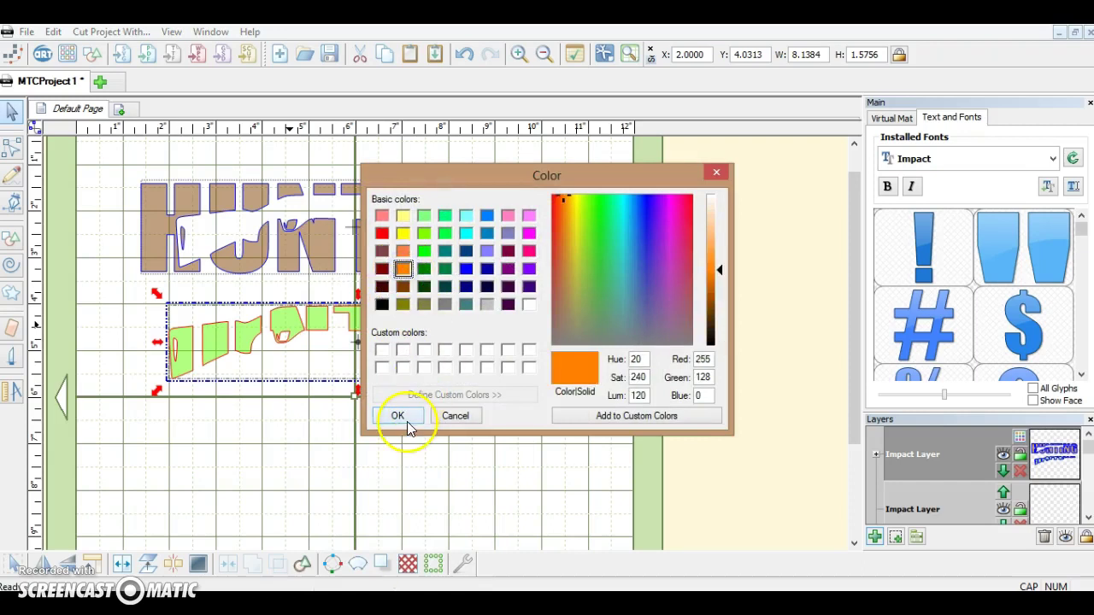
{"action": "left_click", "coordinate": [407, 421]}
Fit the orange pieces over the brown letters, nudge them, then move both down
{"action": "left_click", "coordinate": [362, 318]}
{"action": "left_click_drag", "start_coordinate": [363, 318], "coordinate": [370, 207]}
{"action": "key", "text": "Down"}
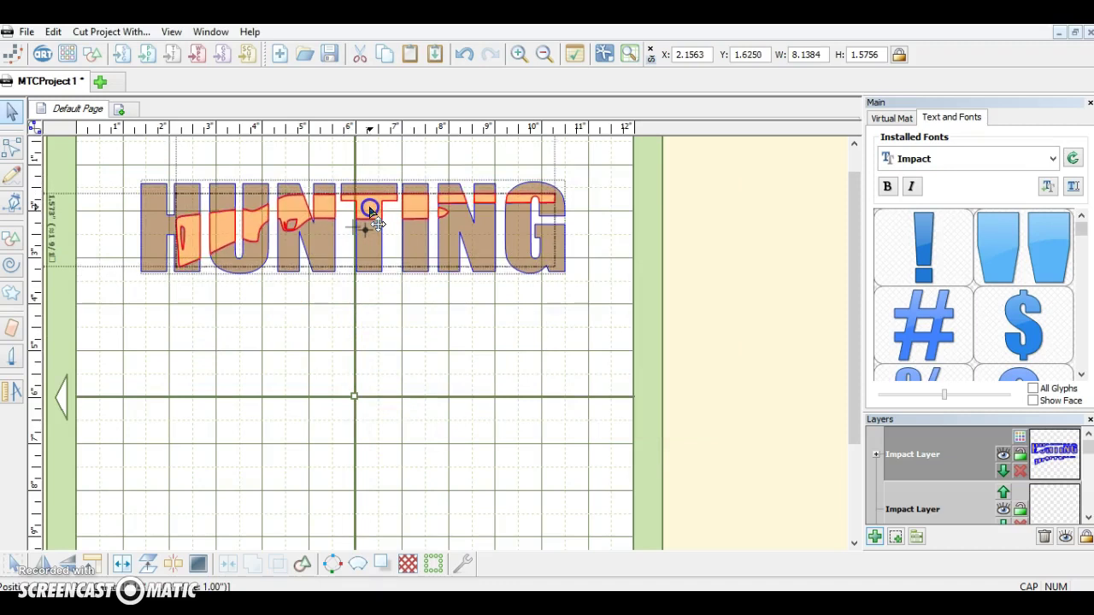
{"action": "left_click", "coordinate": [137, 306]}
{"action": "left_click_drag", "start_coordinate": [127, 304], "coordinate": [601, 137]}
{"action": "left_click", "coordinate": [450, 253]}
{"action": "left_click_drag", "start_coordinate": [452, 254], "coordinate": [452, 339]}
{"action": "left_click", "coordinate": [415, 398]}
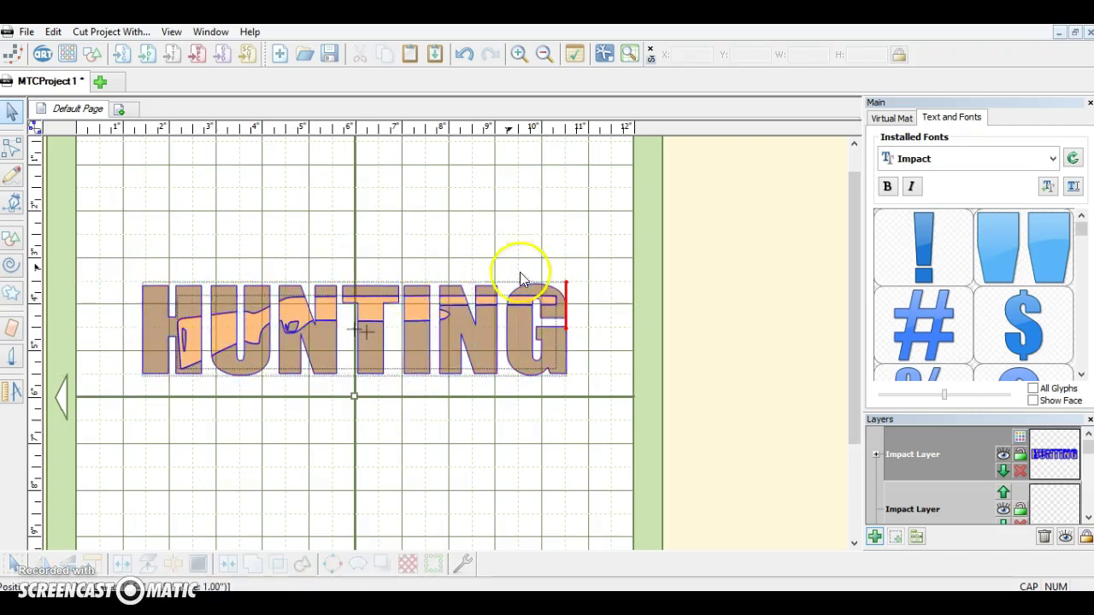
Lift the orange pieces to just above the lettering and select both
{"action": "left_click", "coordinate": [327, 314]}
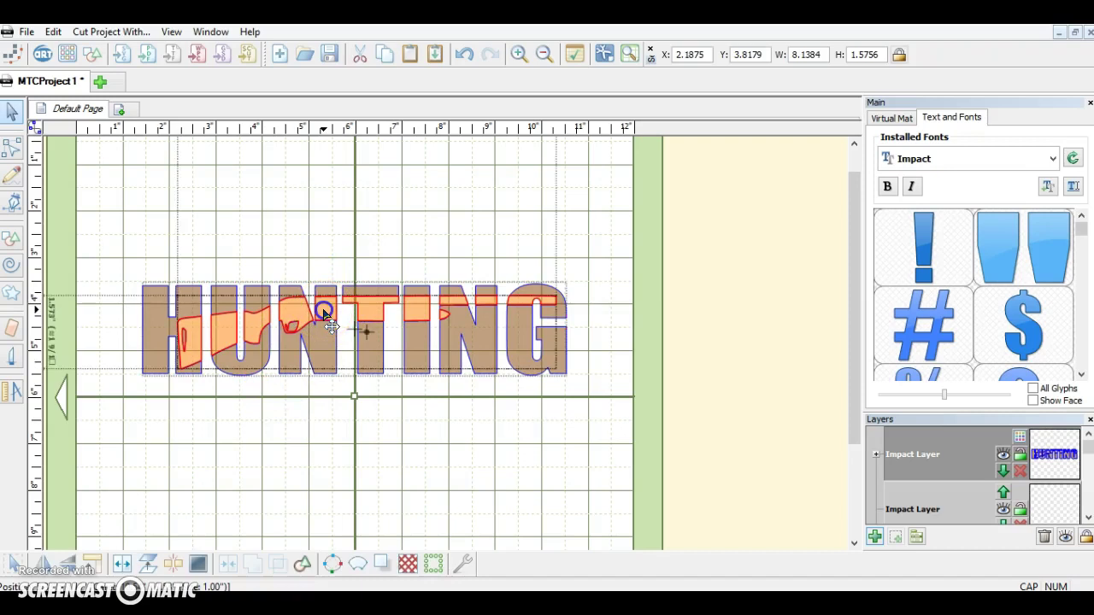
{"action": "left_click_drag", "start_coordinate": [324, 312], "coordinate": [294, 213]}
{"action": "left_click_drag", "start_coordinate": [83, 139], "coordinate": [628, 484]}
Export the selected brown lettering and orange pieces as the SVG file HUNTINGKNOCKOUT
{"action": "right_click", "coordinate": [387, 331]}
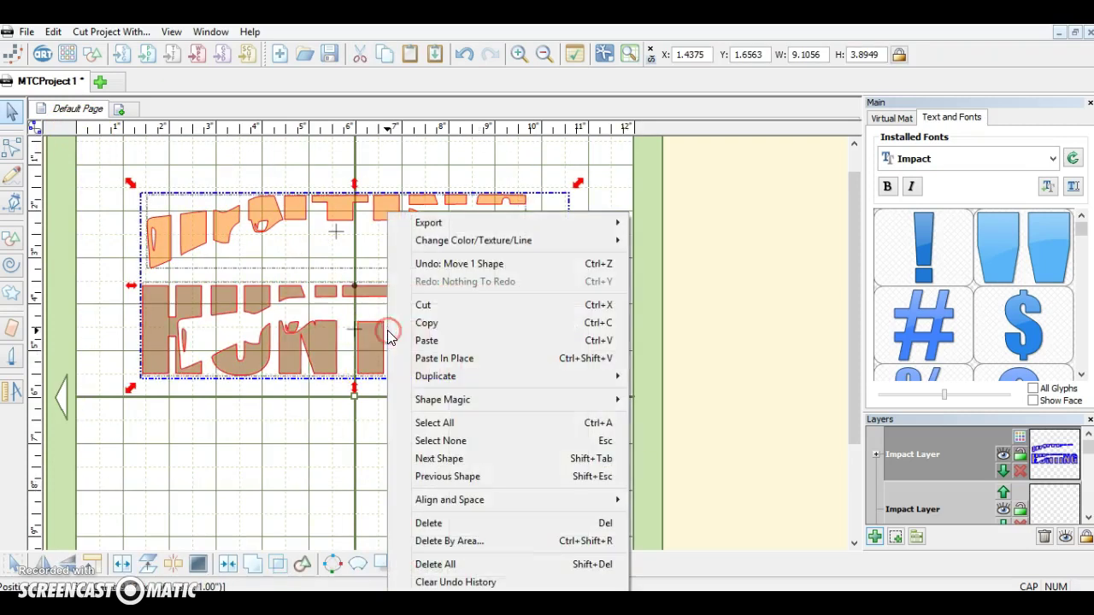
{"action": "mouse_move", "coordinate": [580, 219]}
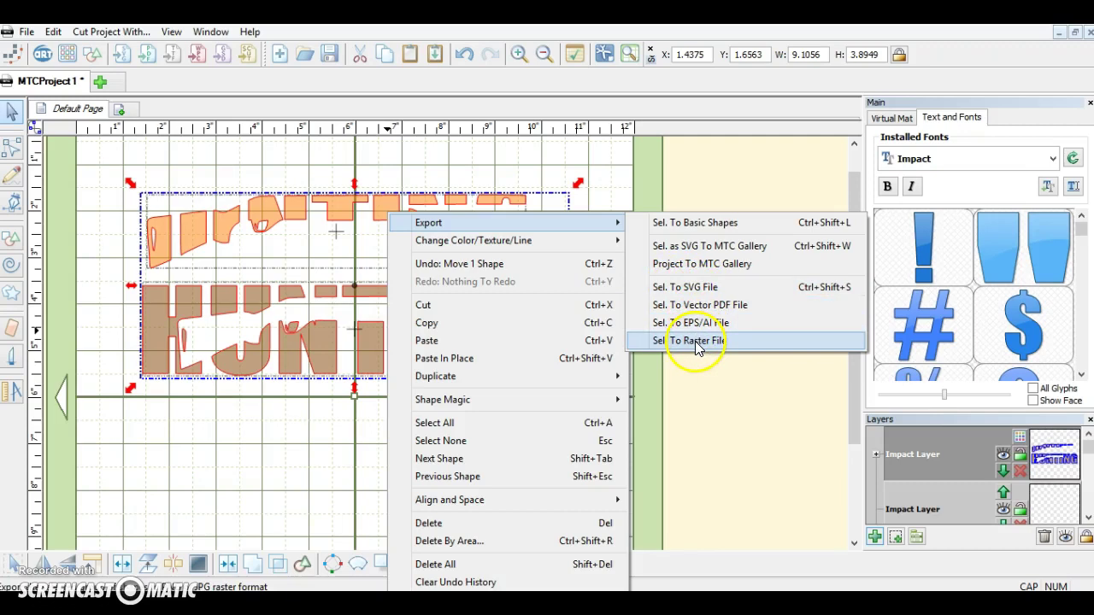
{"action": "left_click", "coordinate": [703, 293]}
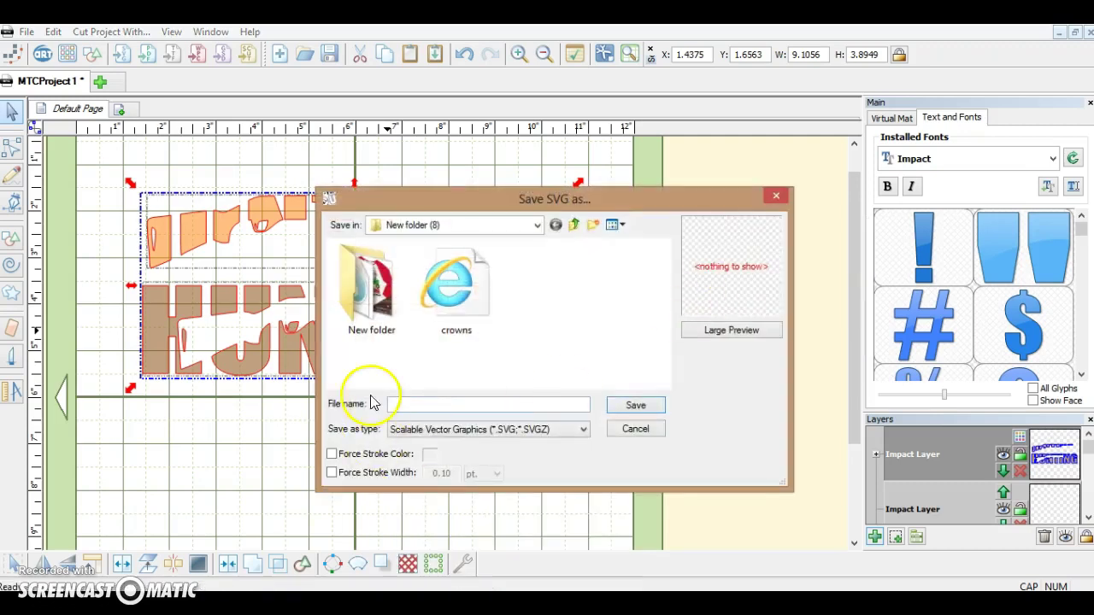
{"action": "left_click", "coordinate": [414, 403]}
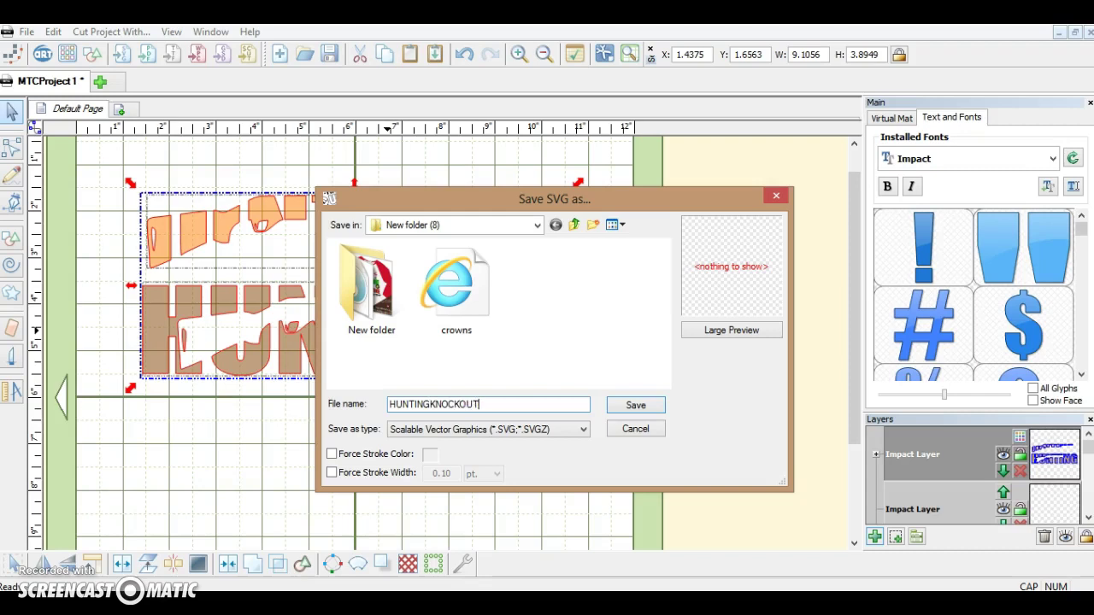
{"action": "left_click", "coordinate": [633, 405]}
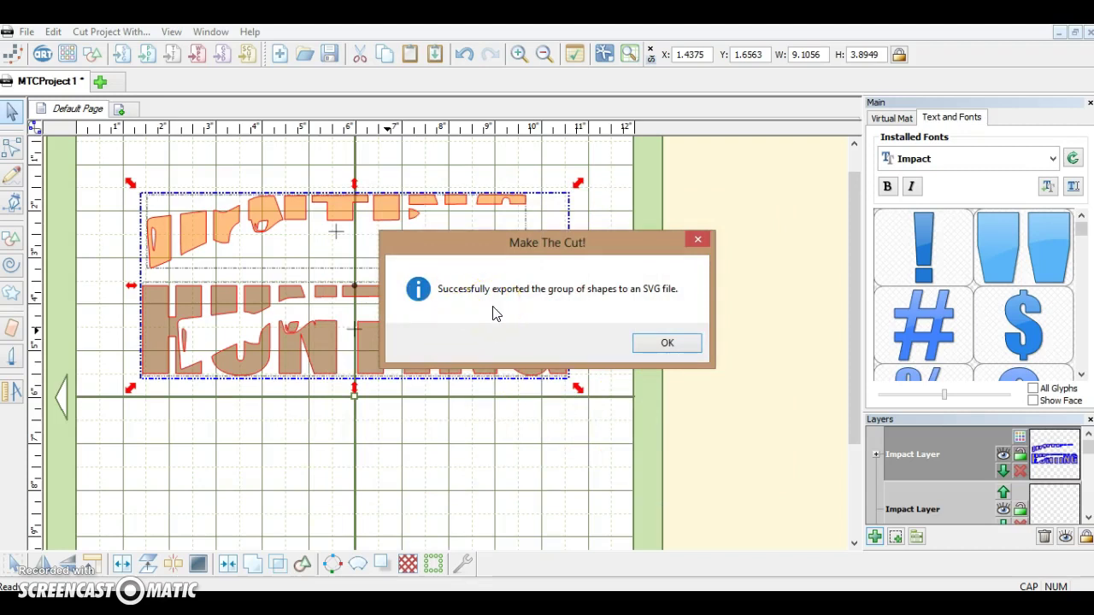
{"action": "left_click", "coordinate": [668, 344]}
{"action": "left_click", "coordinate": [452, 231]}
{"action": "left_click", "coordinate": [635, 292]}
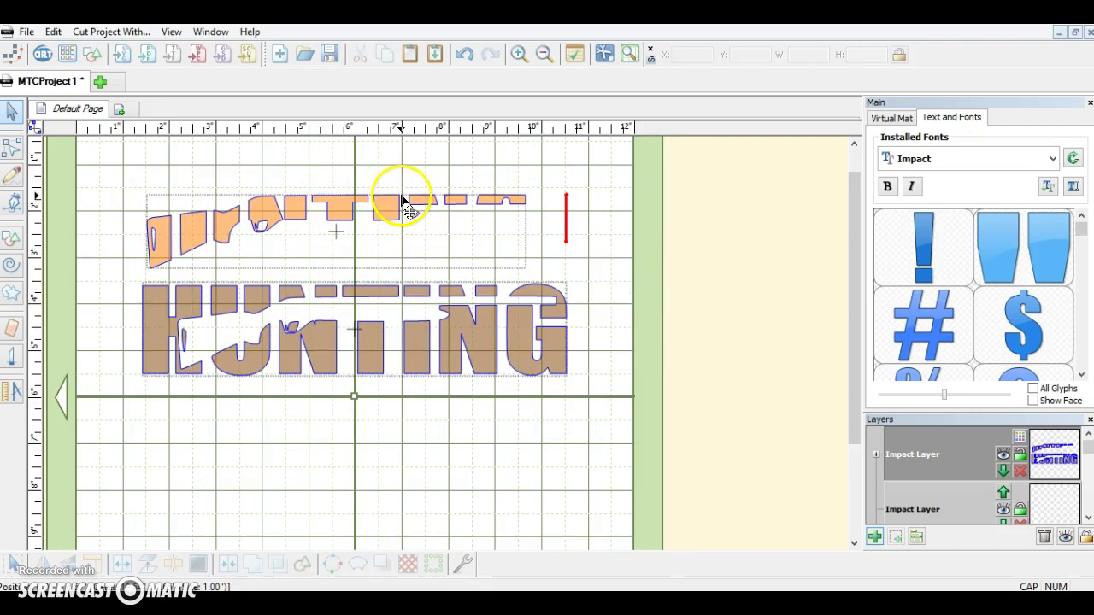